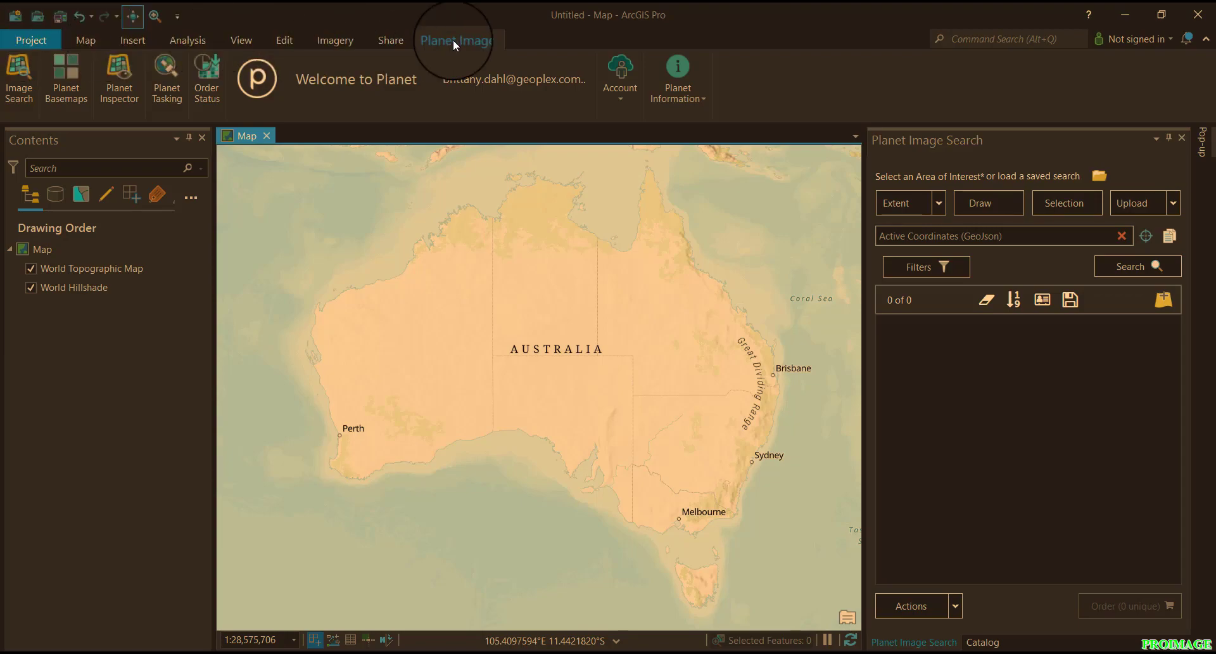
# Step: Check the Planet Explorer add-in's details in the Add-In Manager, and view the Planet account and Planet information resources
pyautogui.click(46, 41)
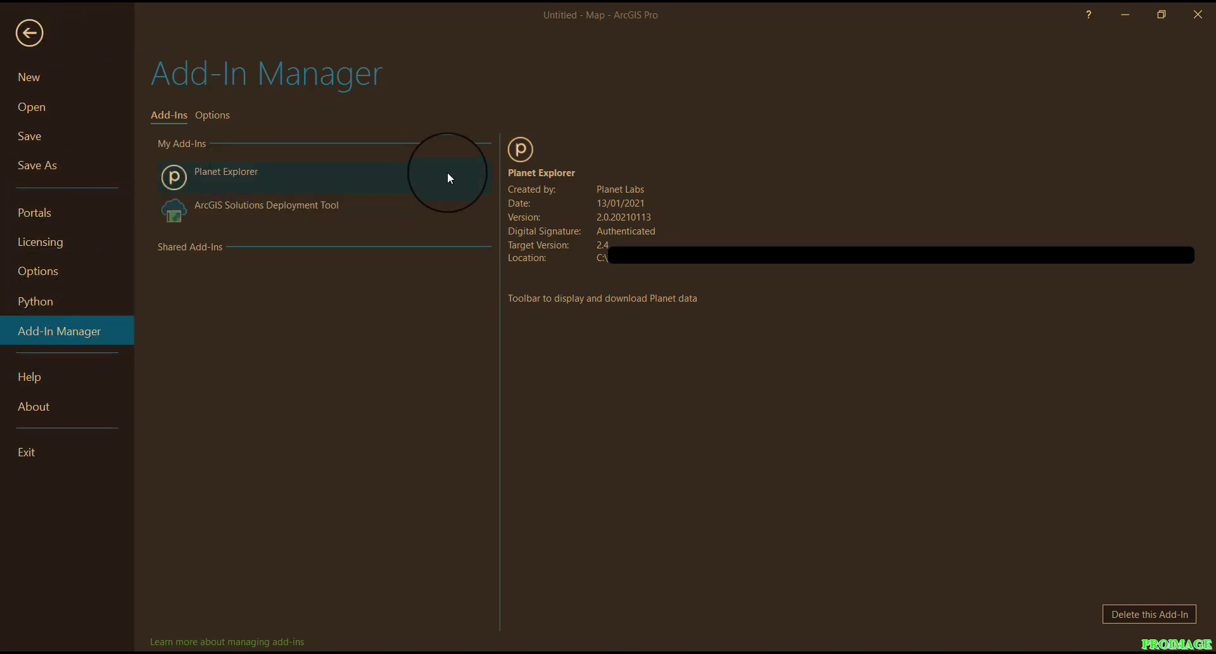
pyautogui.click(29, 35)
pyautogui.moveTo(610, 389); pyautogui.dragTo(595, 390)
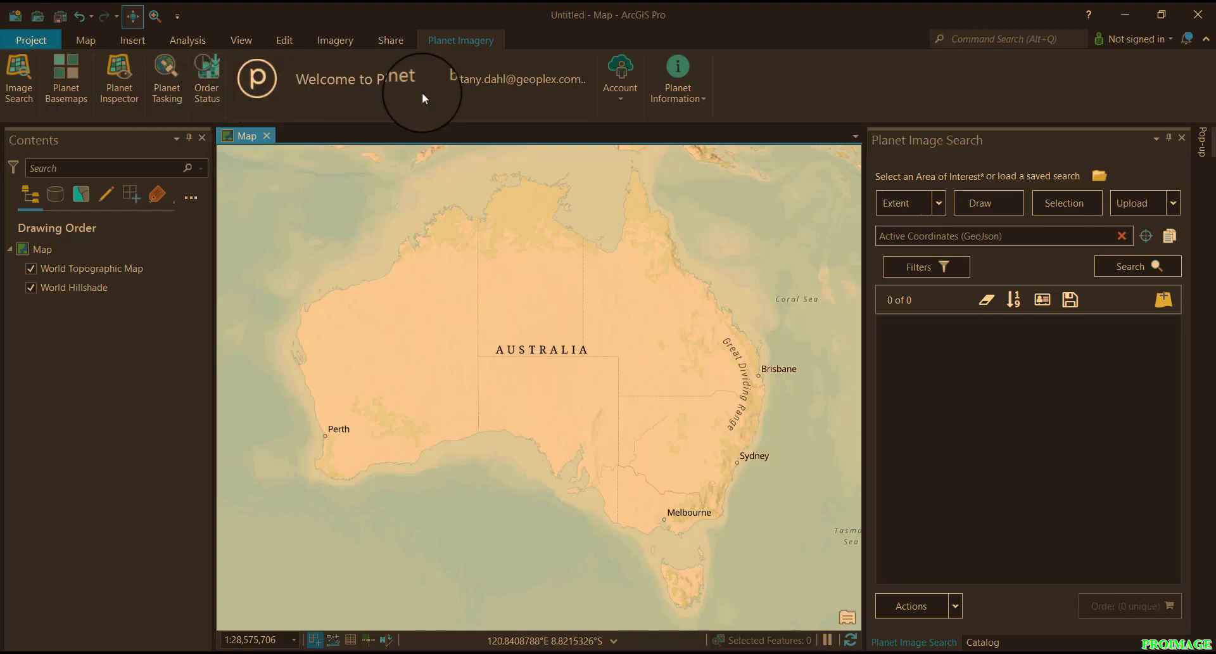
pyautogui.click(620, 93)
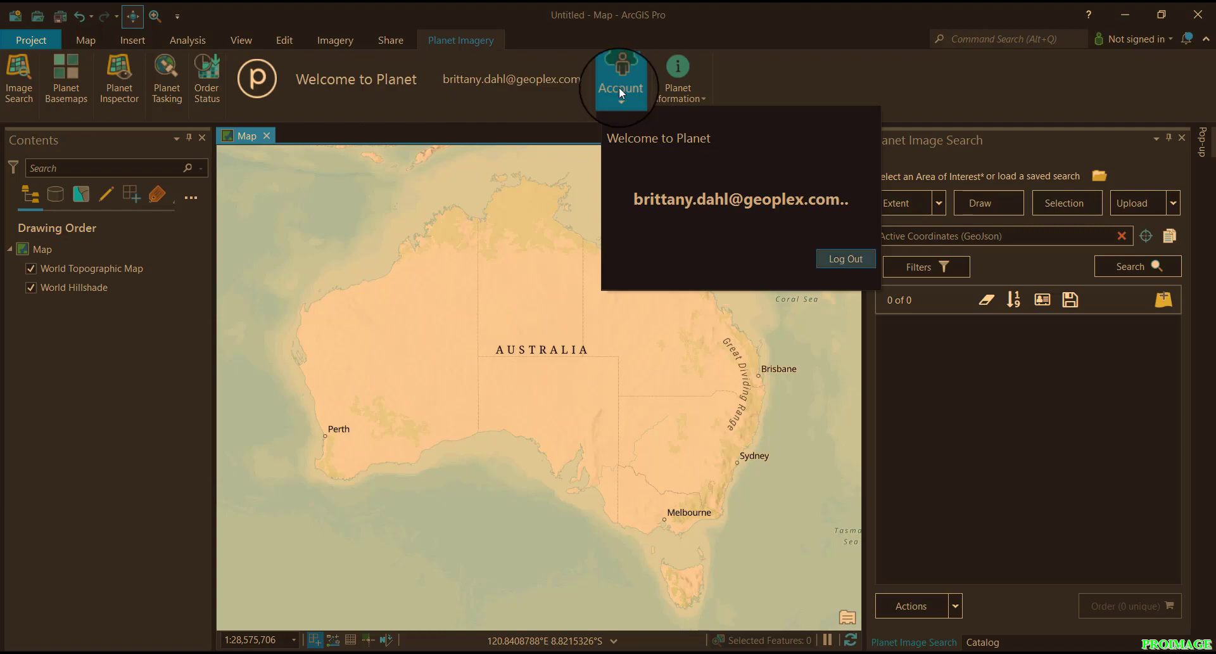
pyautogui.click(686, 90)
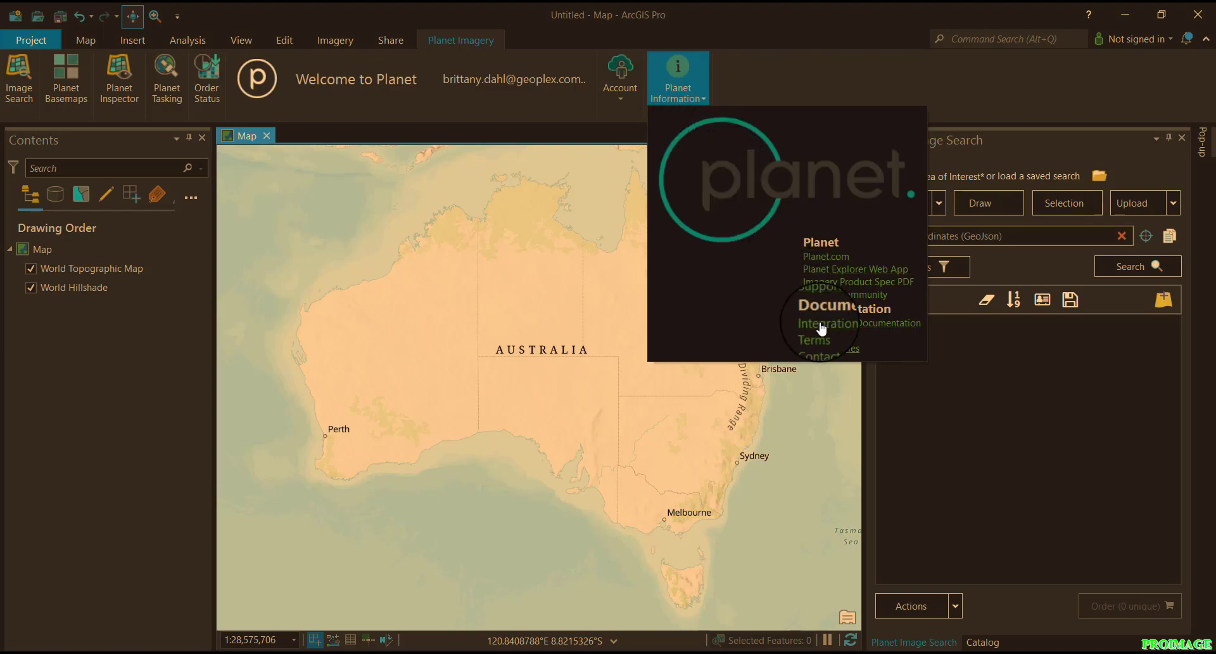
# Step: Start a Planet image search and use the map extent around the lakes north of Castlereagh as the area of interest
pyautogui.click(19, 76)
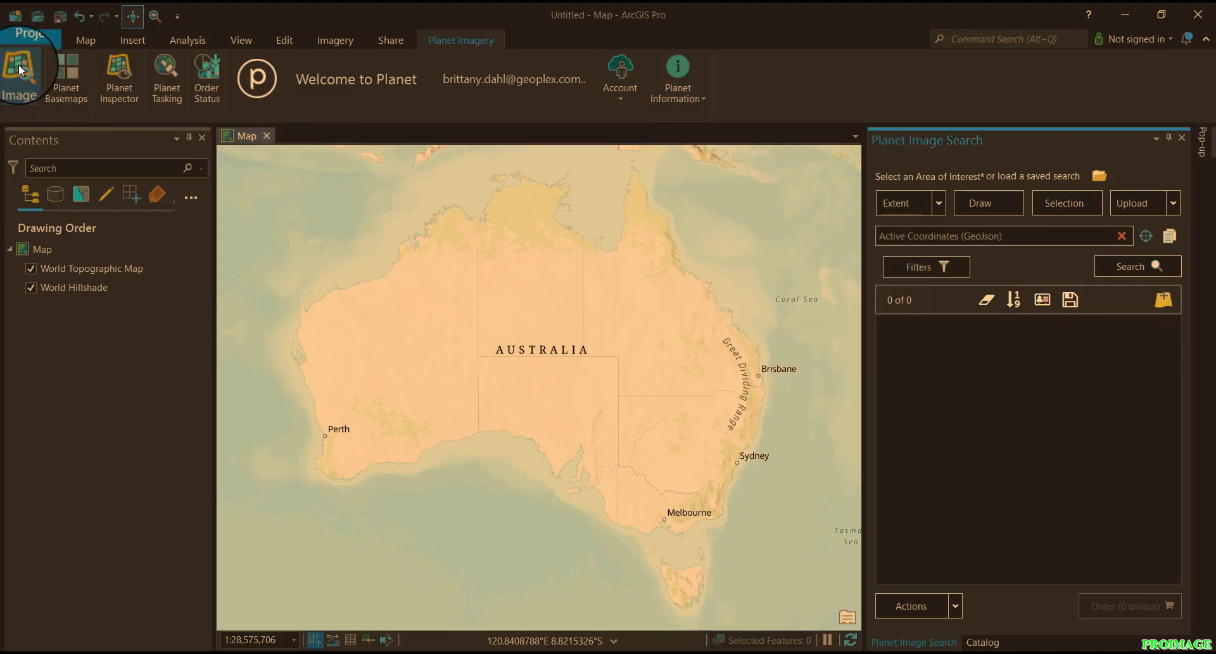
pyautogui.moveTo(971, 138); pyautogui.dragTo(1195, 390)
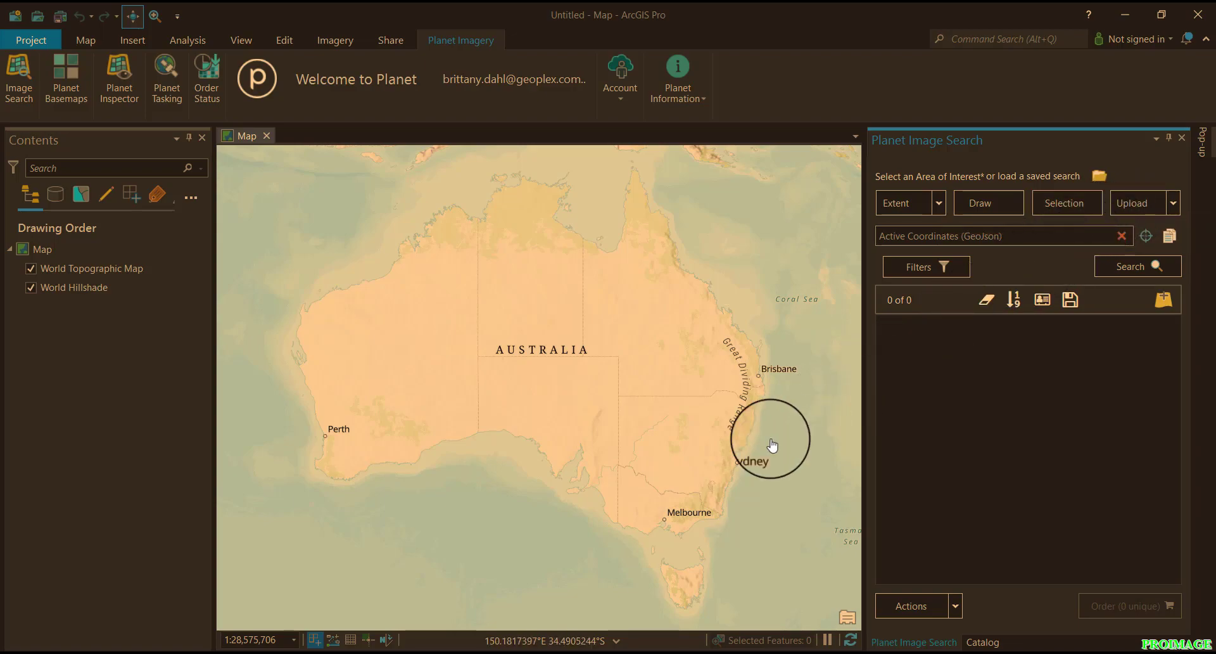
pyautogui.scroll(3, 742, 466)
pyautogui.scroll(4, 742, 466)
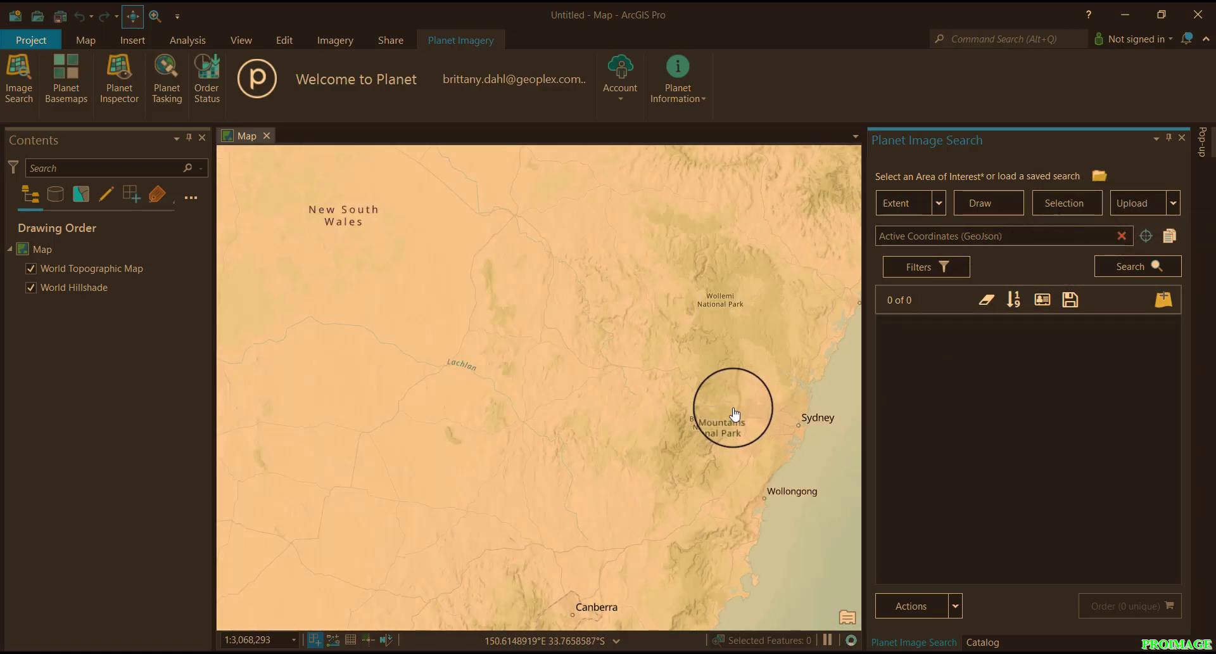
pyautogui.scroll(8, 734, 414)
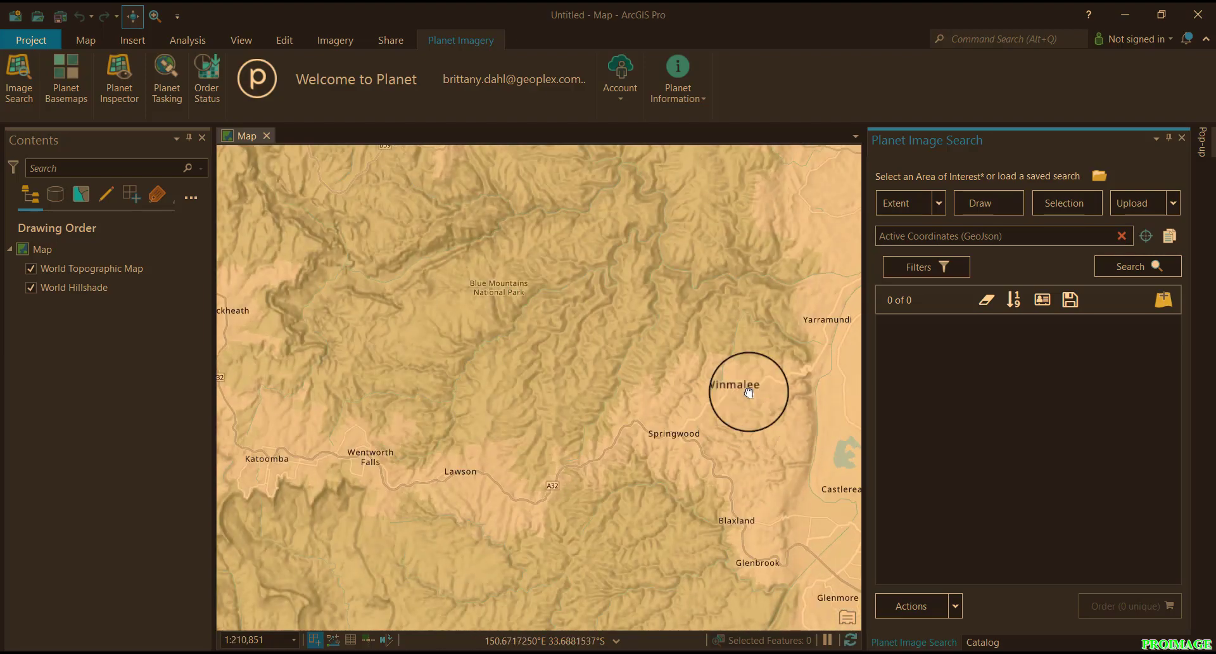
pyautogui.moveTo(806, 401); pyautogui.dragTo(732, 380)
pyautogui.scroll(5, 749, 420)
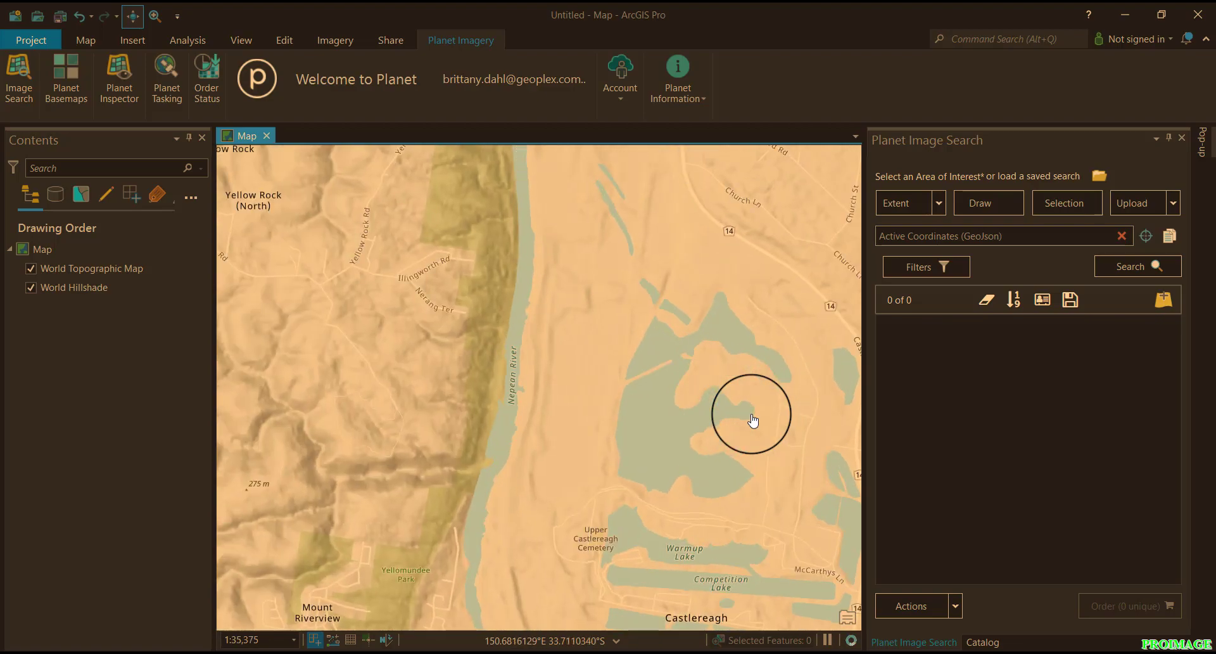
pyautogui.click(901, 203)
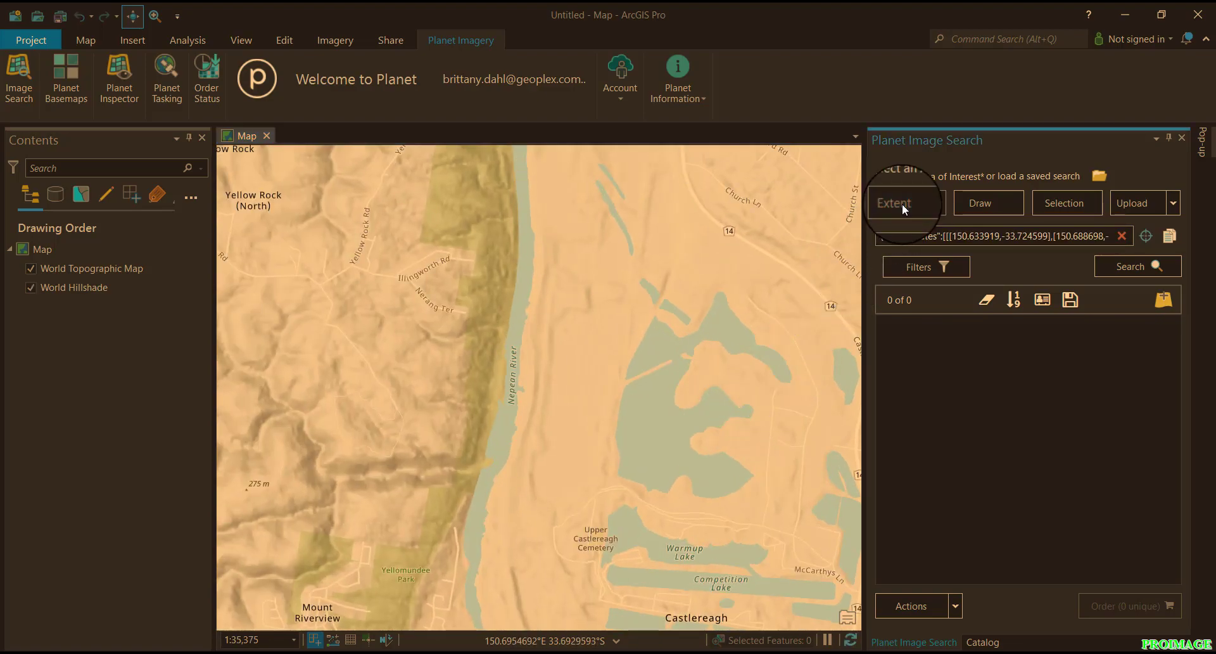
# Step: Draw a four-cornered area of interest around the large lake east of the Nepean River, north of Castlereagh
pyautogui.click(982, 202)
pyautogui.click(793, 293)
pyautogui.click(622, 304)
pyautogui.click(789, 309)
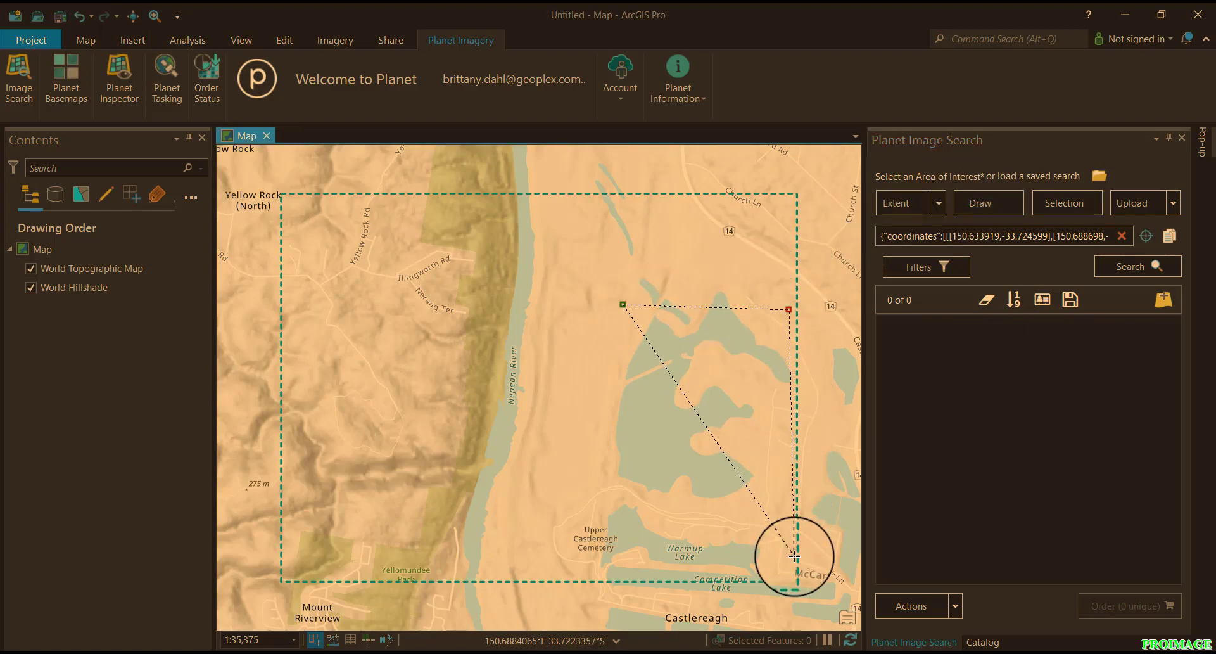
pyautogui.click(781, 509)
pyautogui.doubleClick(628, 480)
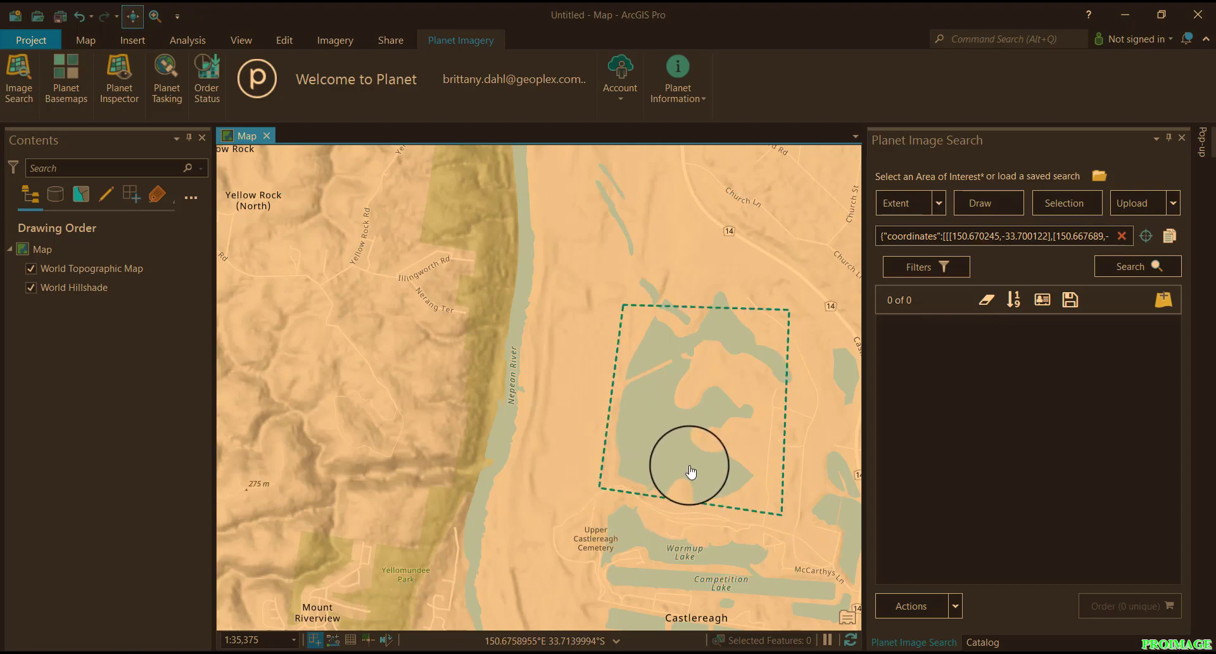
# Step: Limit the image sources to PlanetScope 4-band and review the remaining search filters, from date range and area cover to the instrument filter
pyautogui.click(895, 269)
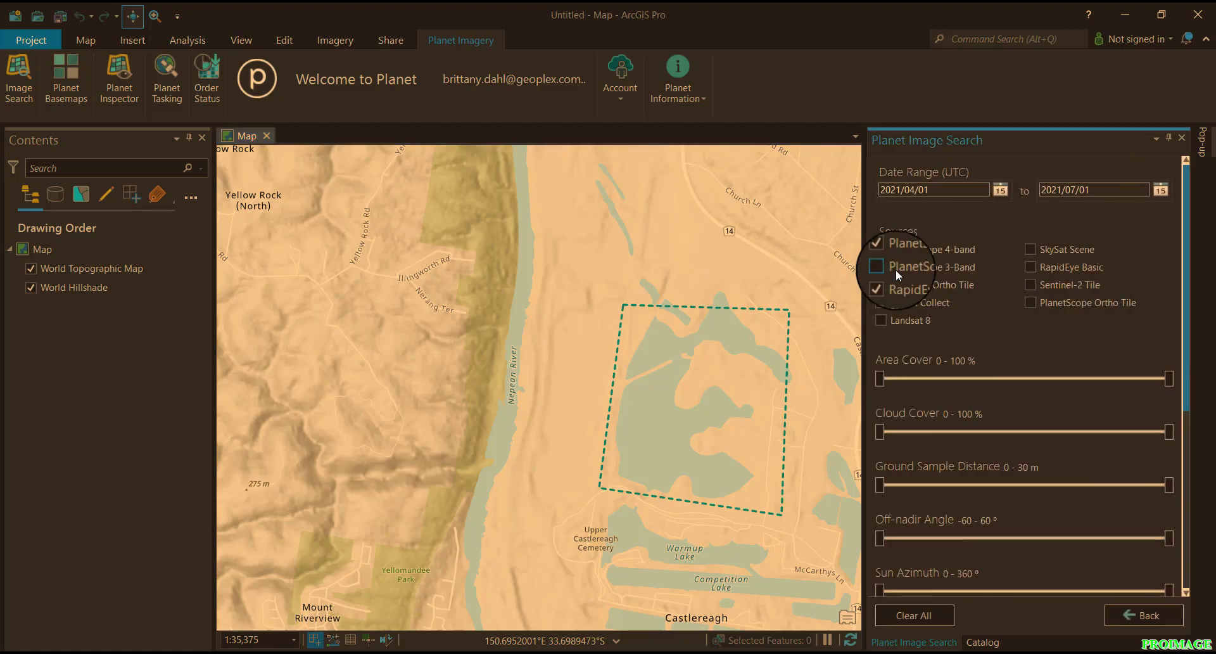
pyautogui.click(1001, 192)
pyautogui.click(1000, 191)
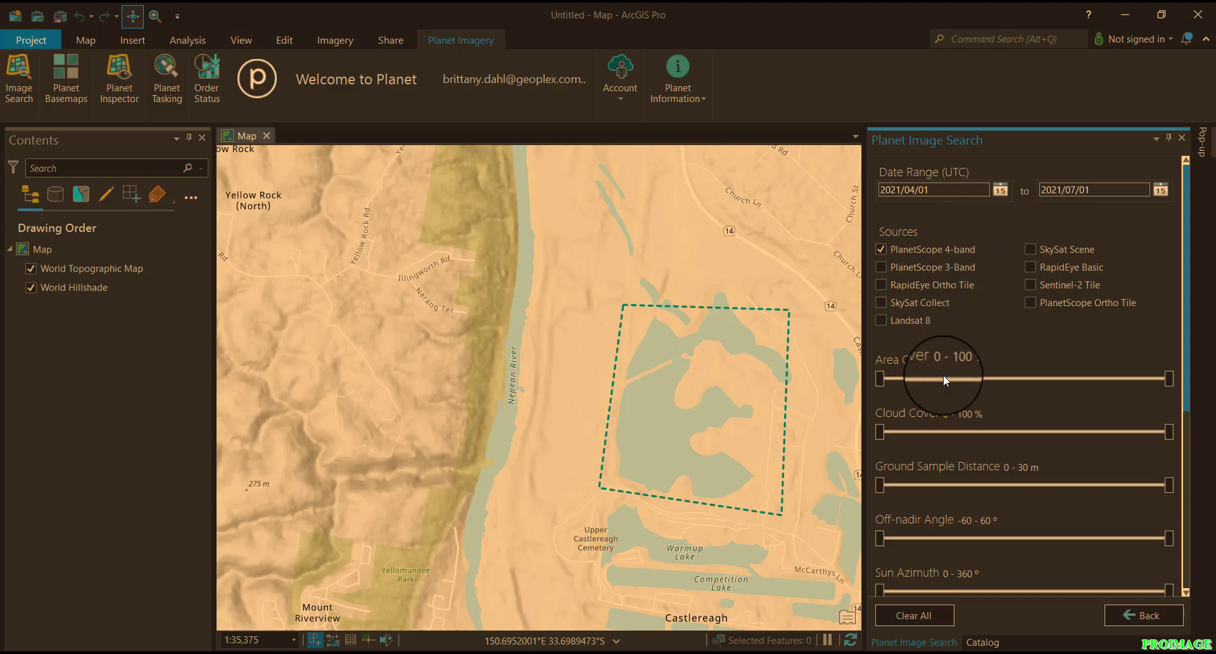
pyautogui.scroll(-1, 944, 374)
pyautogui.scroll(-1, 929, 435)
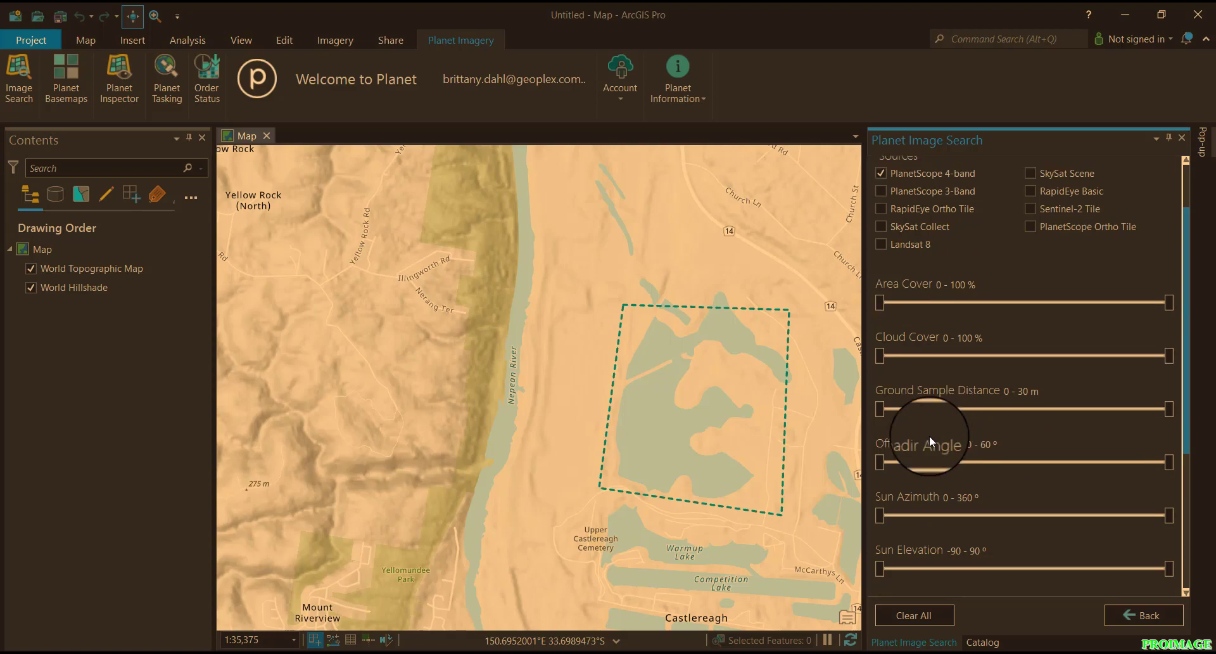
pyautogui.scroll(-1, 929, 441)
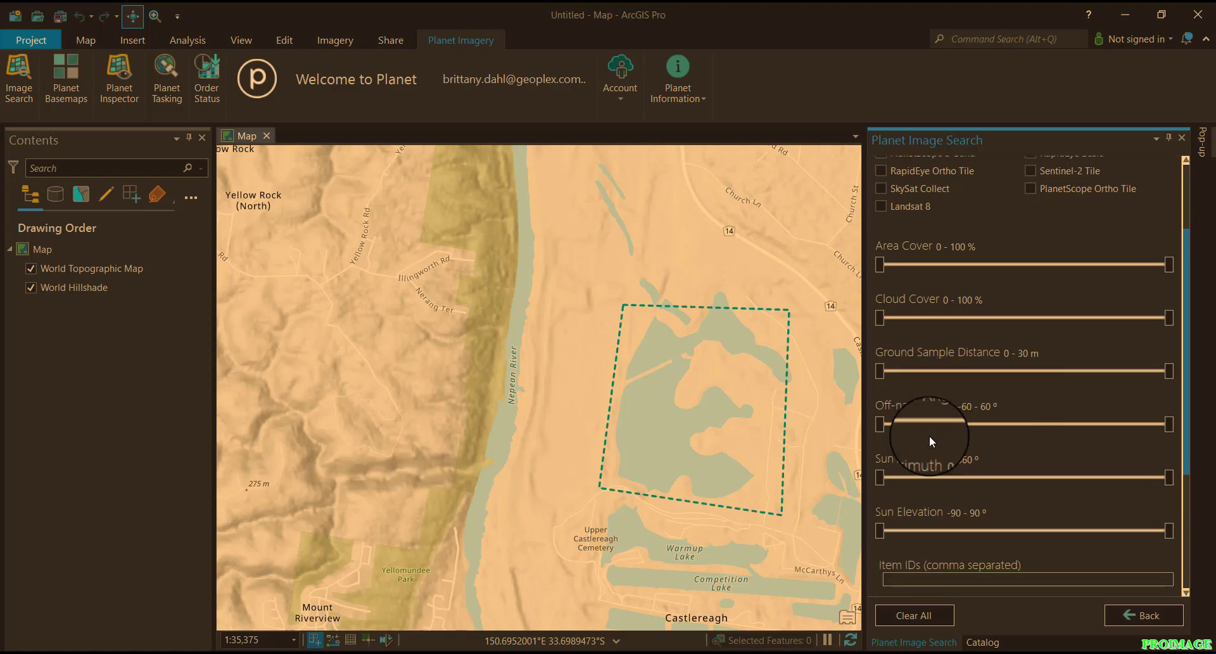
pyautogui.scroll(-2, 929, 441)
pyautogui.click(904, 503)
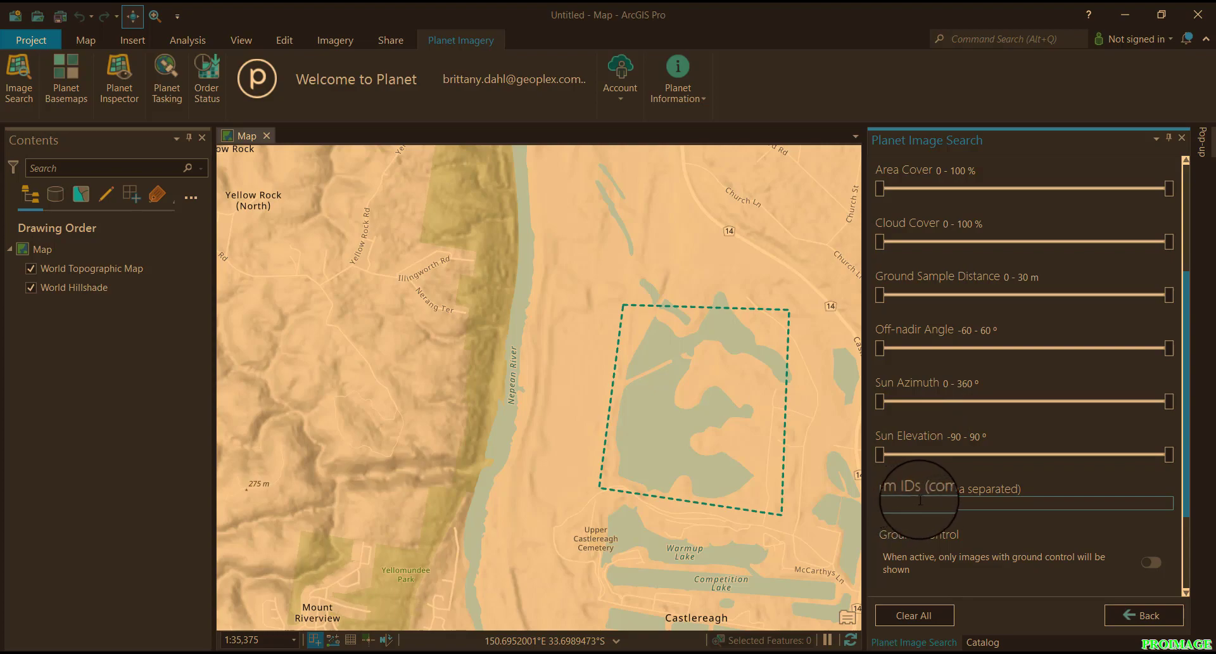
pyautogui.scroll(-3, 925, 500)
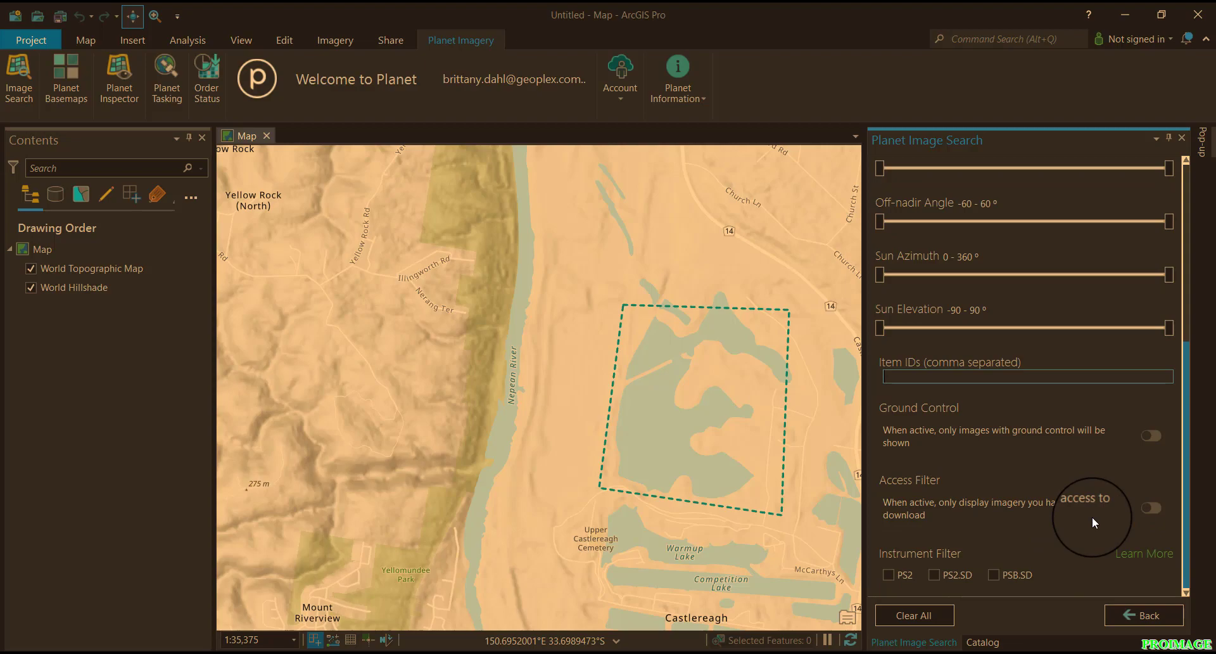
pyautogui.scroll(6, 1092, 515)
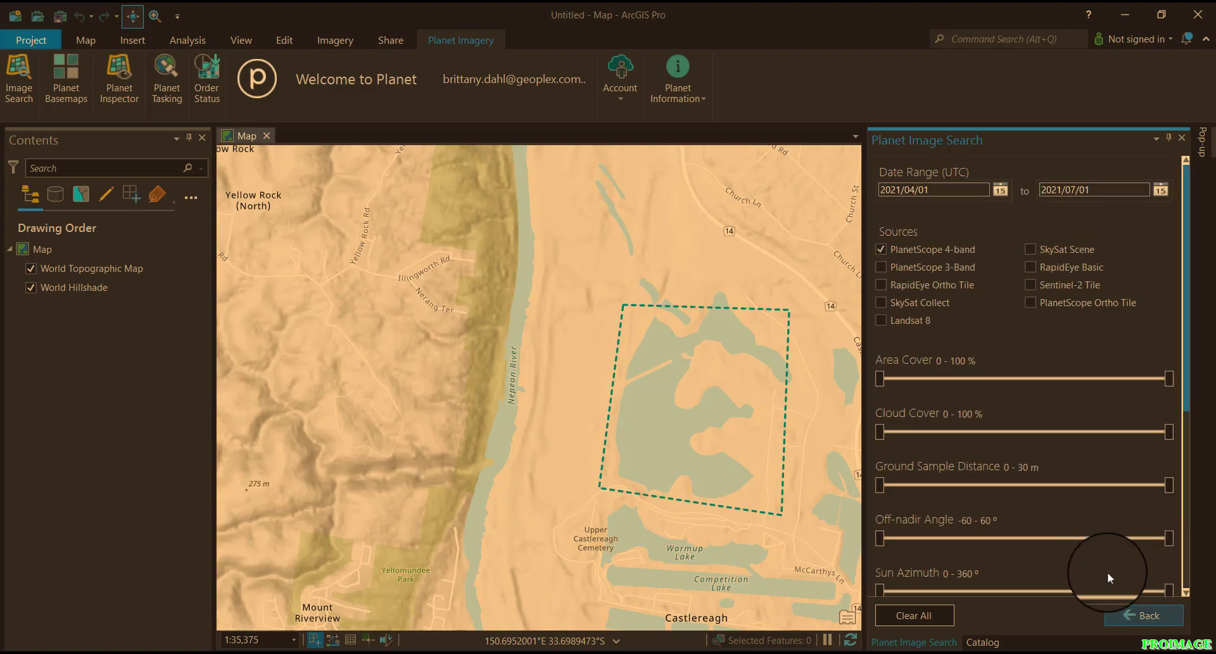
pyautogui.click(1120, 619)
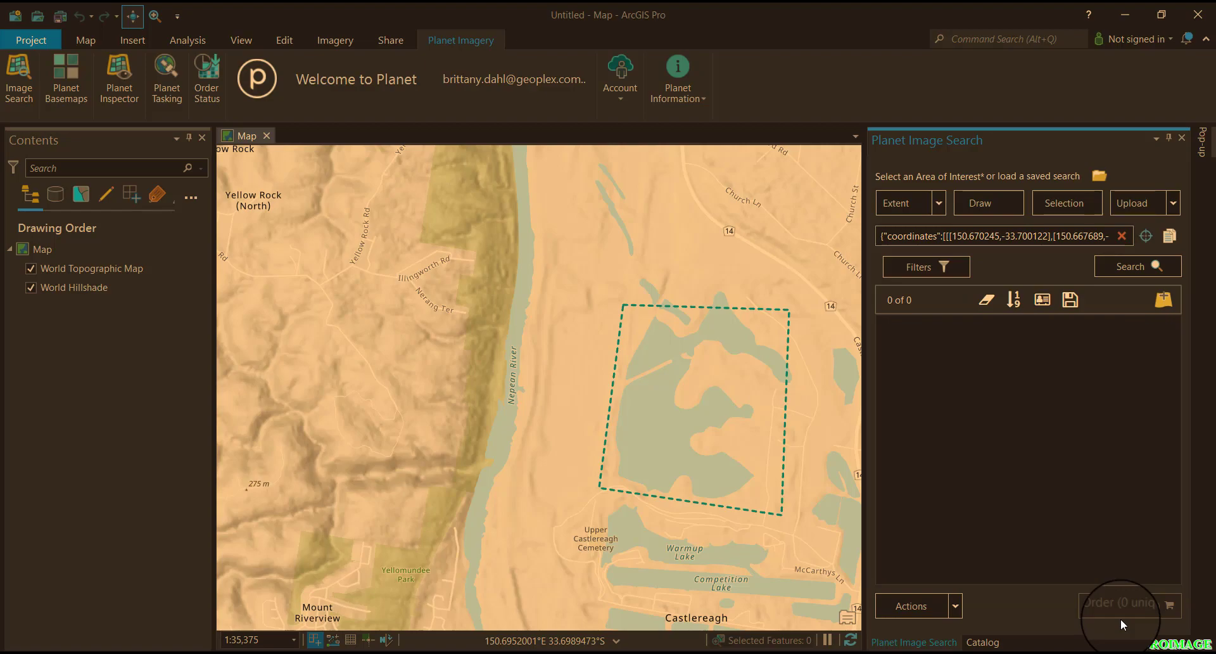
# Step: Run the image search, select the Jun 24, 2021 PlanetScope 4-band result and expand its satellite entry
pyautogui.click(1133, 268)
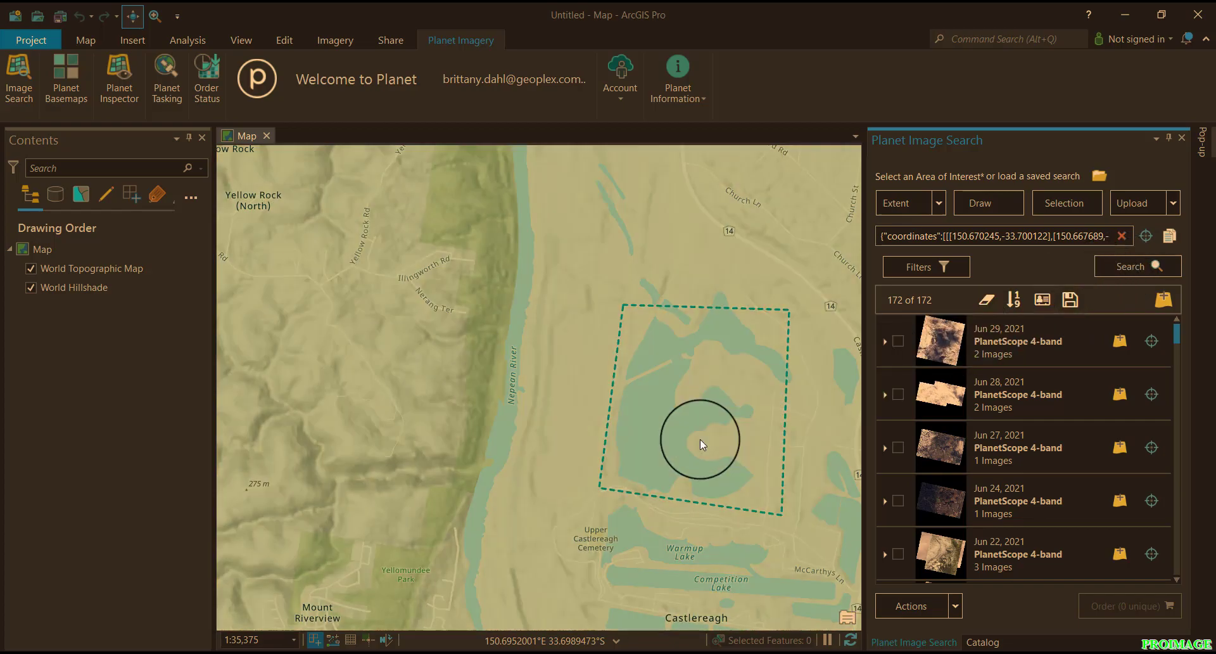
pyautogui.scroll(-5, 701, 438)
pyautogui.scroll(-2, 700, 444)
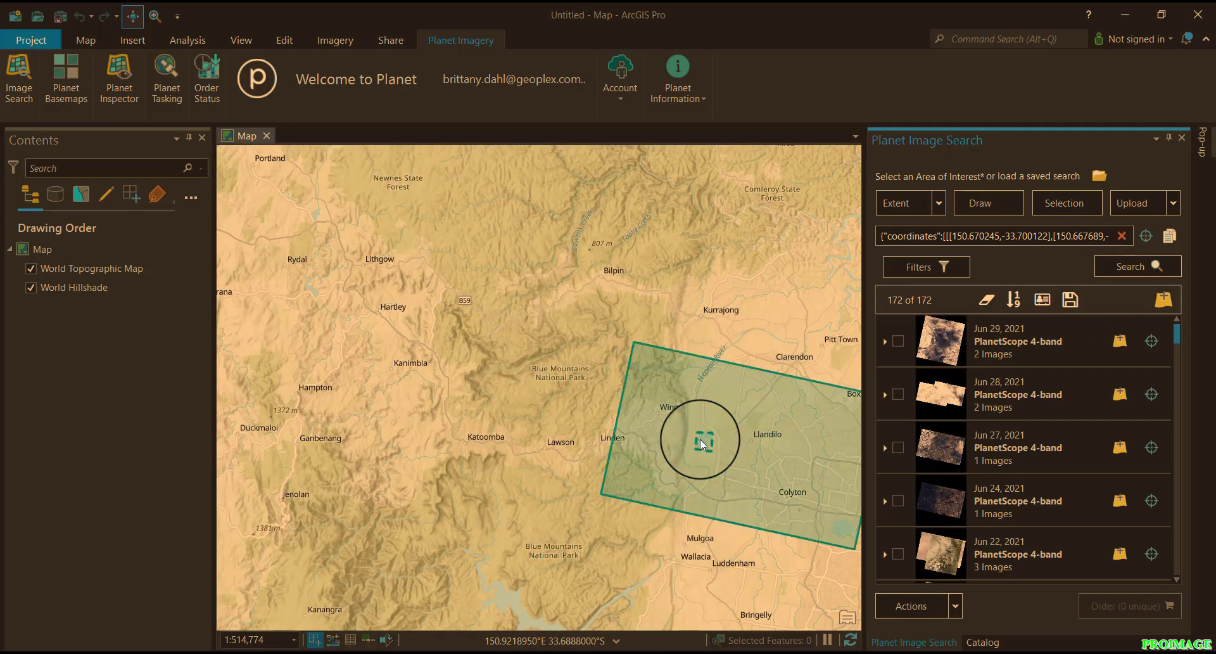
pyautogui.moveTo(996, 503)
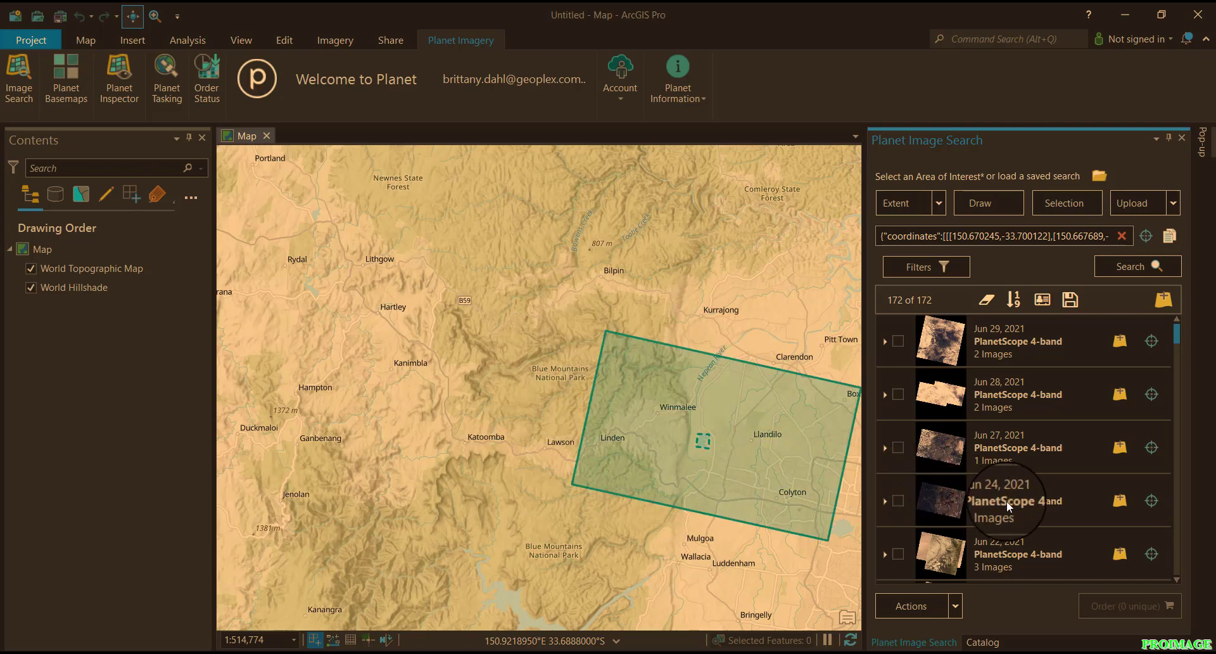
pyautogui.click(902, 503)
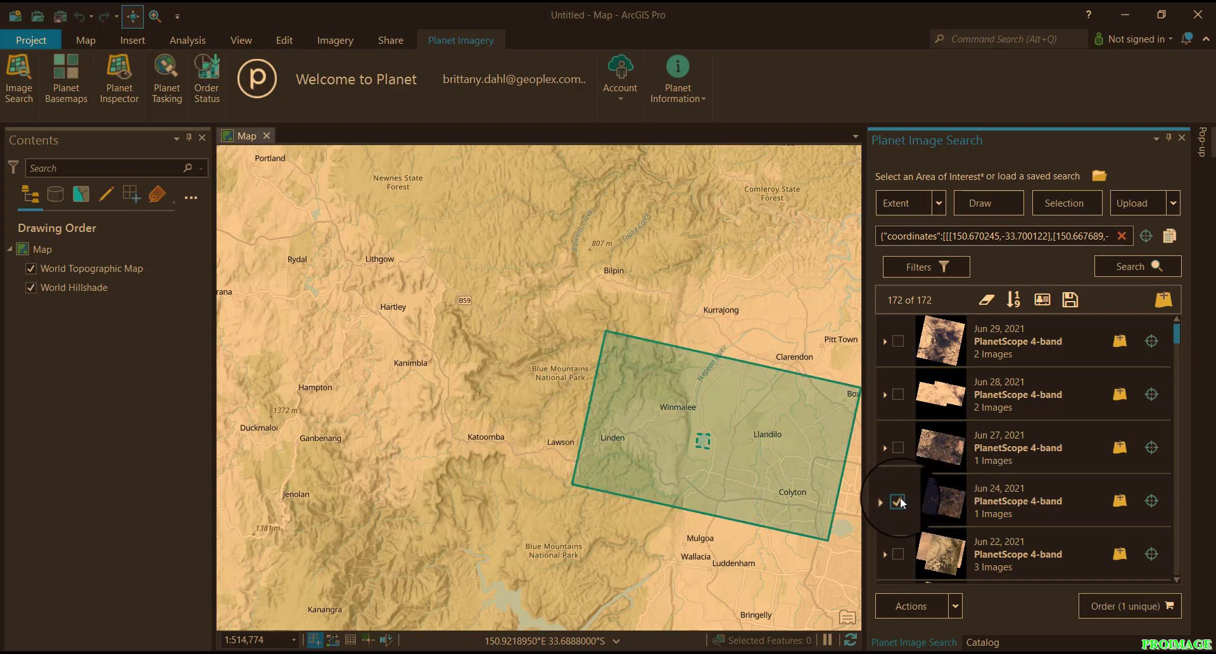
pyautogui.click(885, 503)
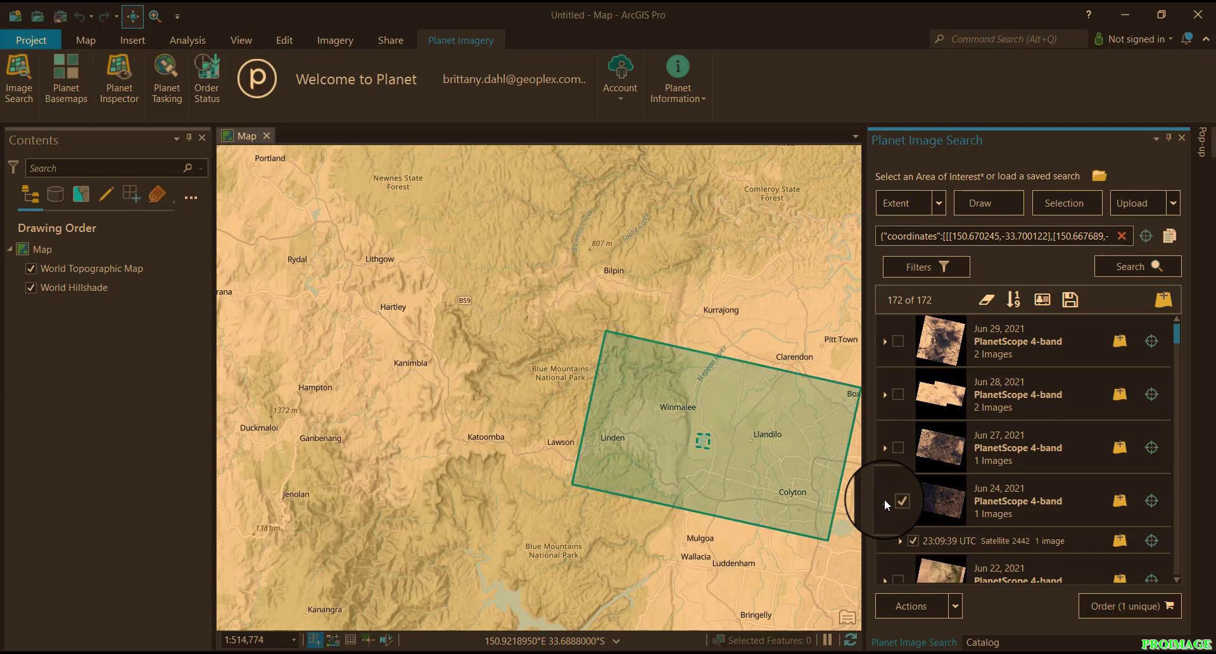
# Step: Add the Jun 24, 2021 PlanetScope 4-band image to the map and zoom to its extent
pyautogui.click(1120, 501)
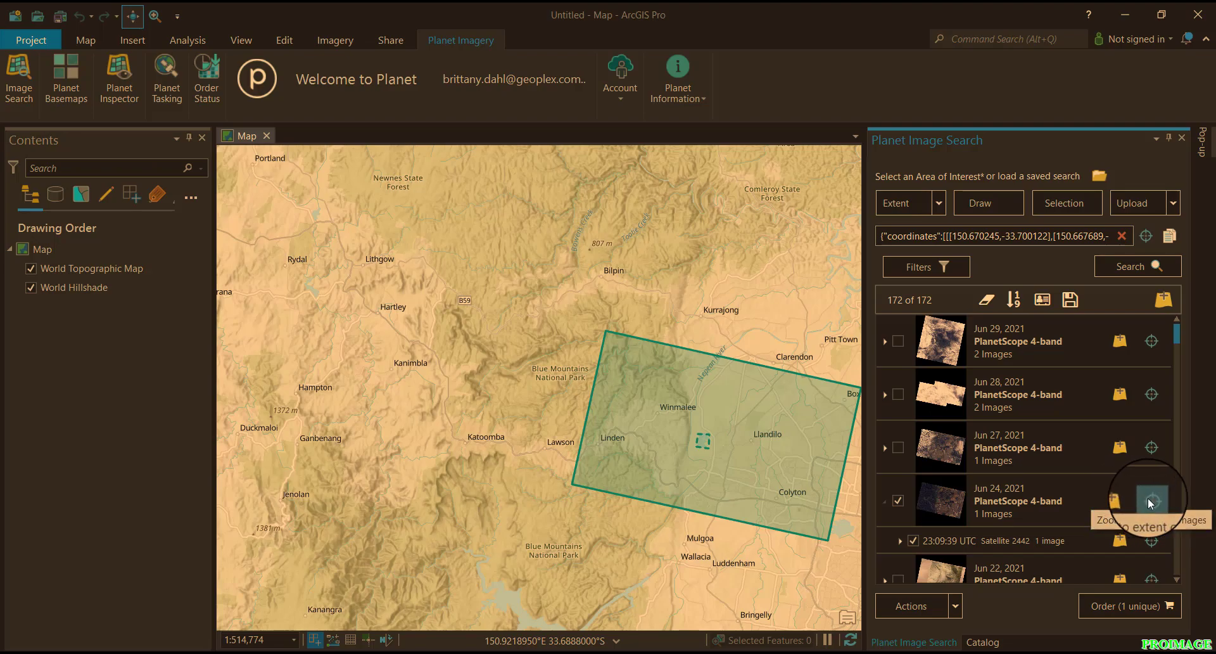
pyautogui.click(1150, 501)
pyautogui.click(1119, 500)
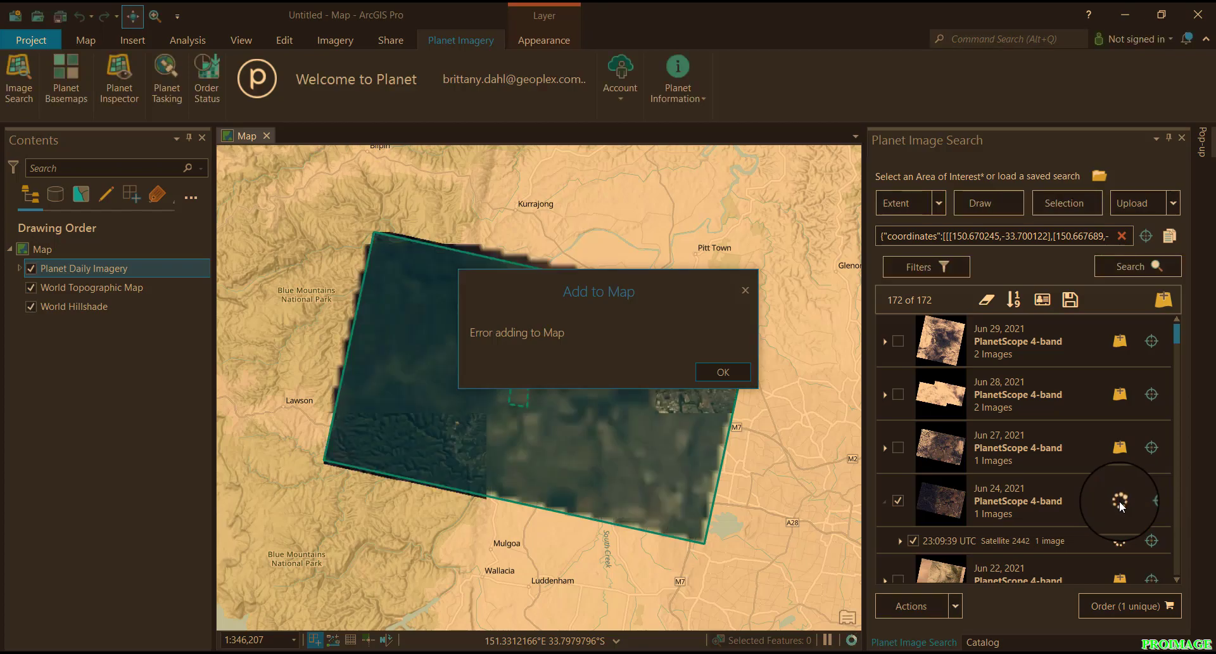
pyautogui.click(738, 372)
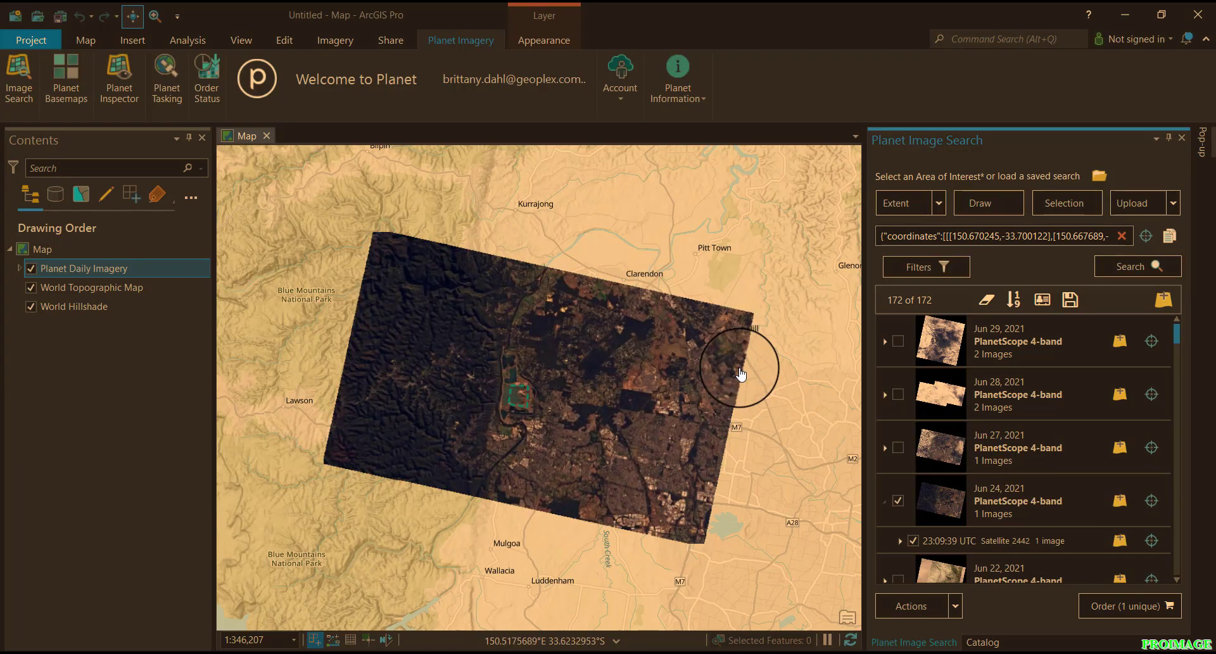
# Step: Expand the Planet Daily Imagery group layer and inspect the Jun 24, 2021 image around the drawn area of interest
pyautogui.click(22, 268)
pyautogui.click(20, 268)
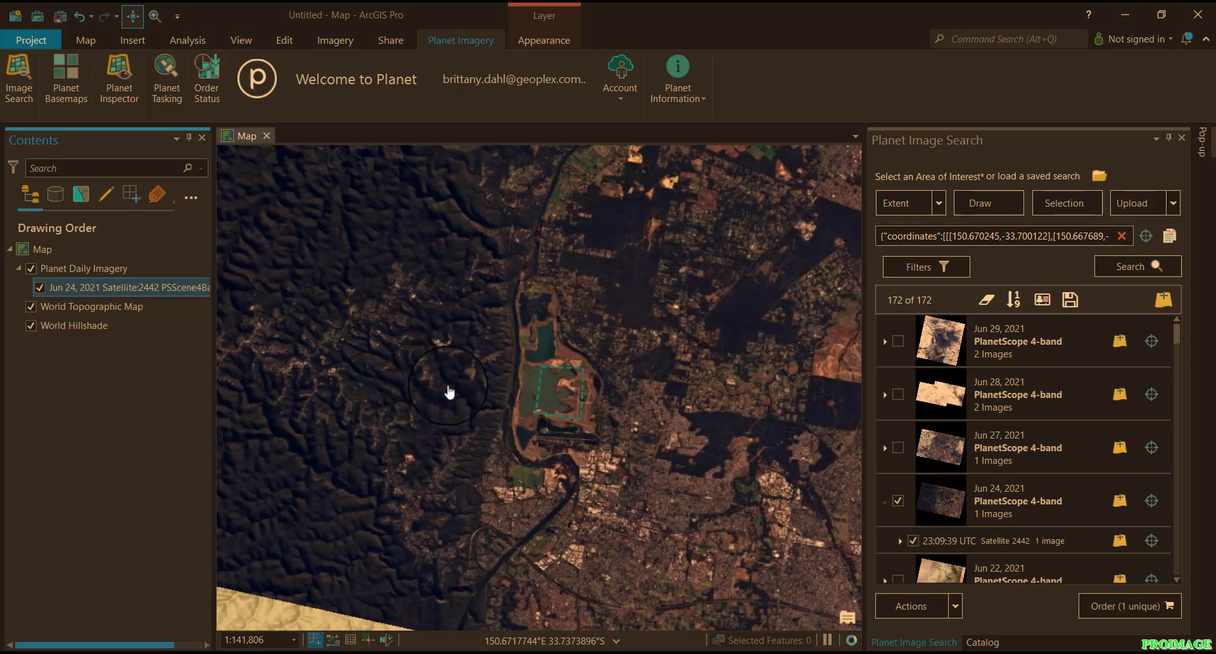
pyautogui.scroll(5, 535, 421)
pyautogui.moveTo(605, 398); pyautogui.dragTo(581, 456)
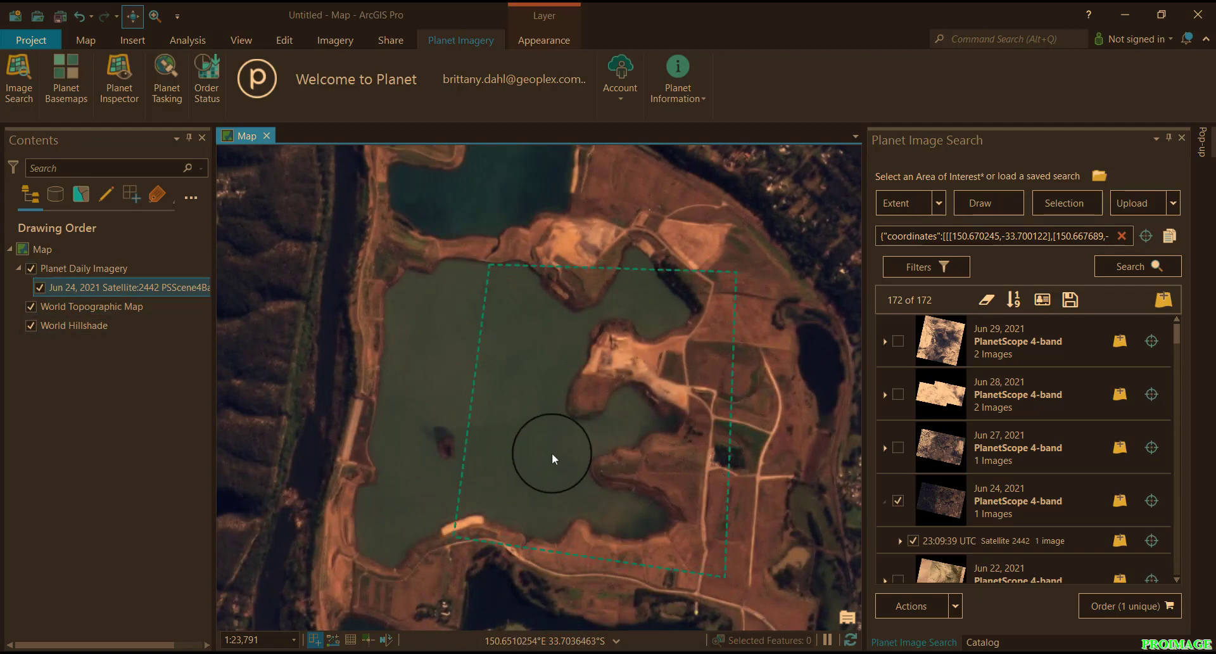
pyautogui.scroll(-2, 445, 431)
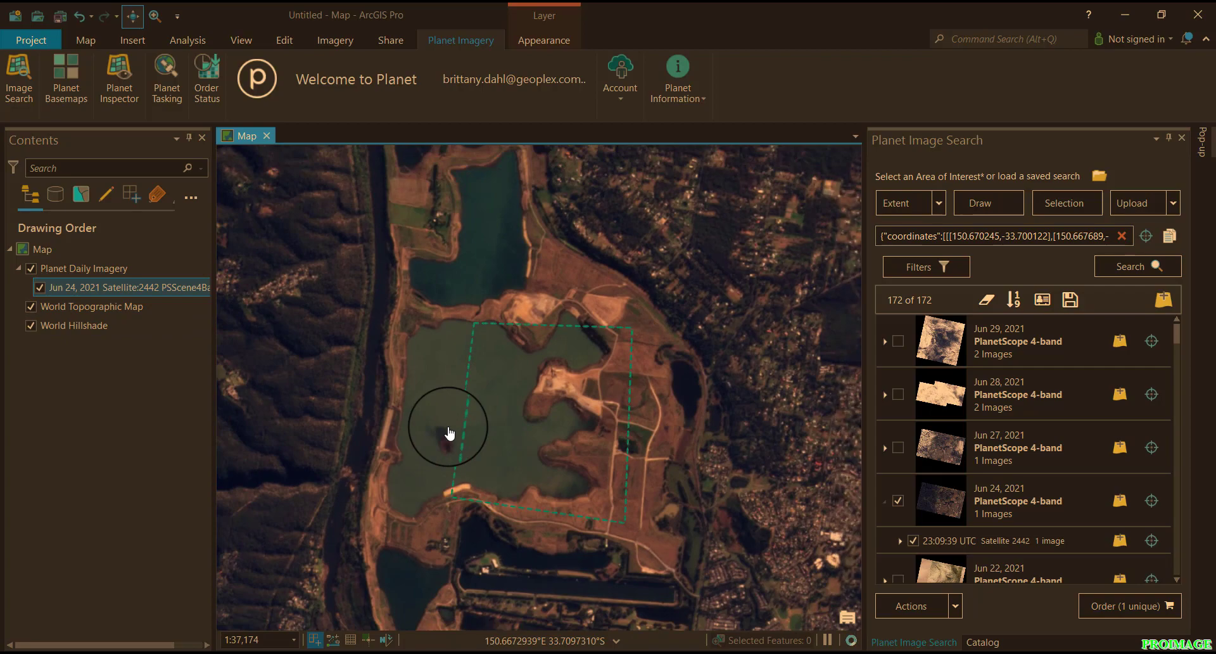
pyautogui.scroll(-4, 448, 433)
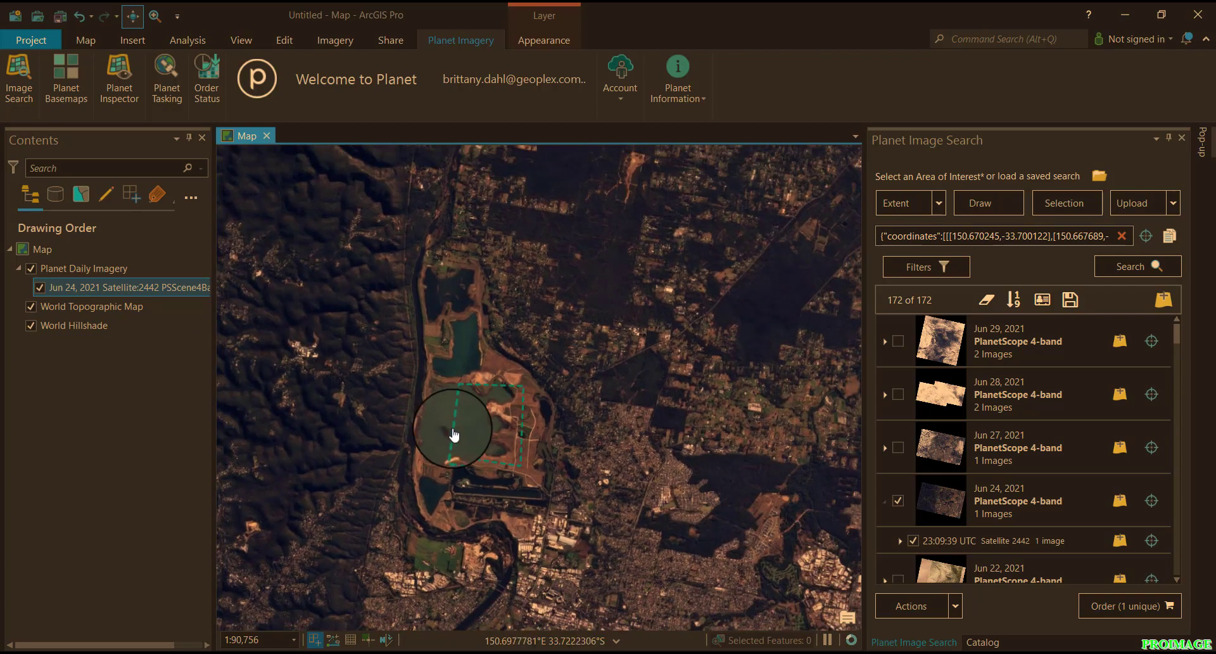
# Step: Copy the search request, and copy the item IDs of the selected image
pyautogui.click(954, 611)
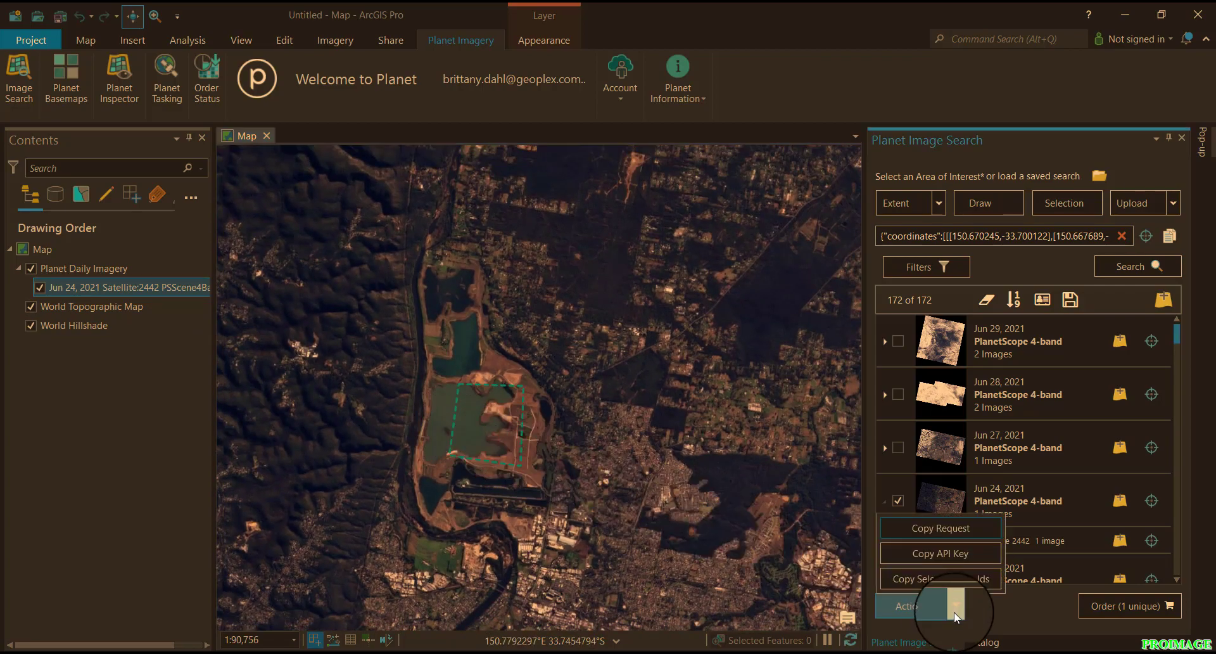
pyautogui.click(969, 528)
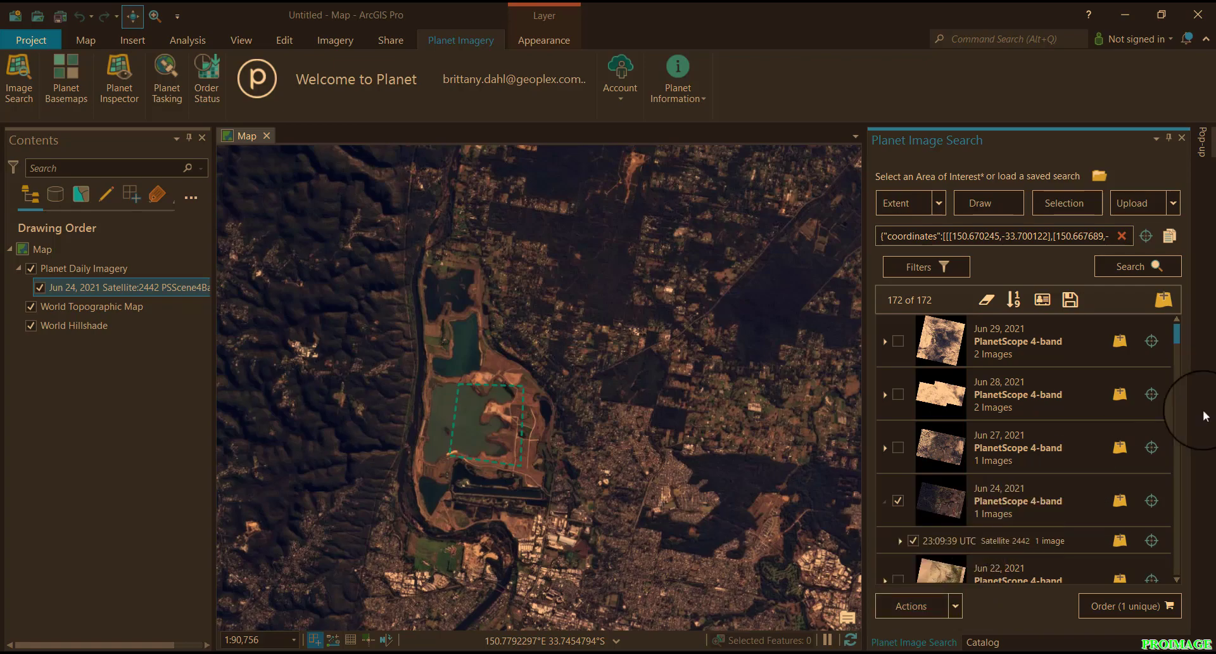
pyautogui.click(954, 605)
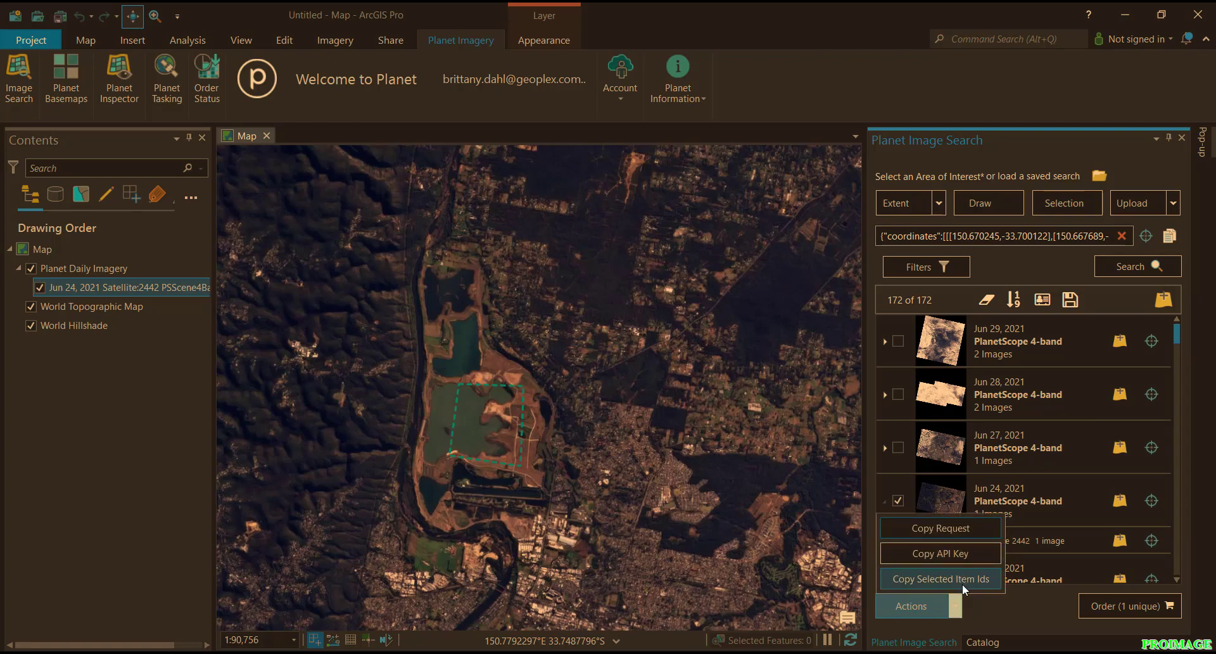
pyautogui.click(962, 579)
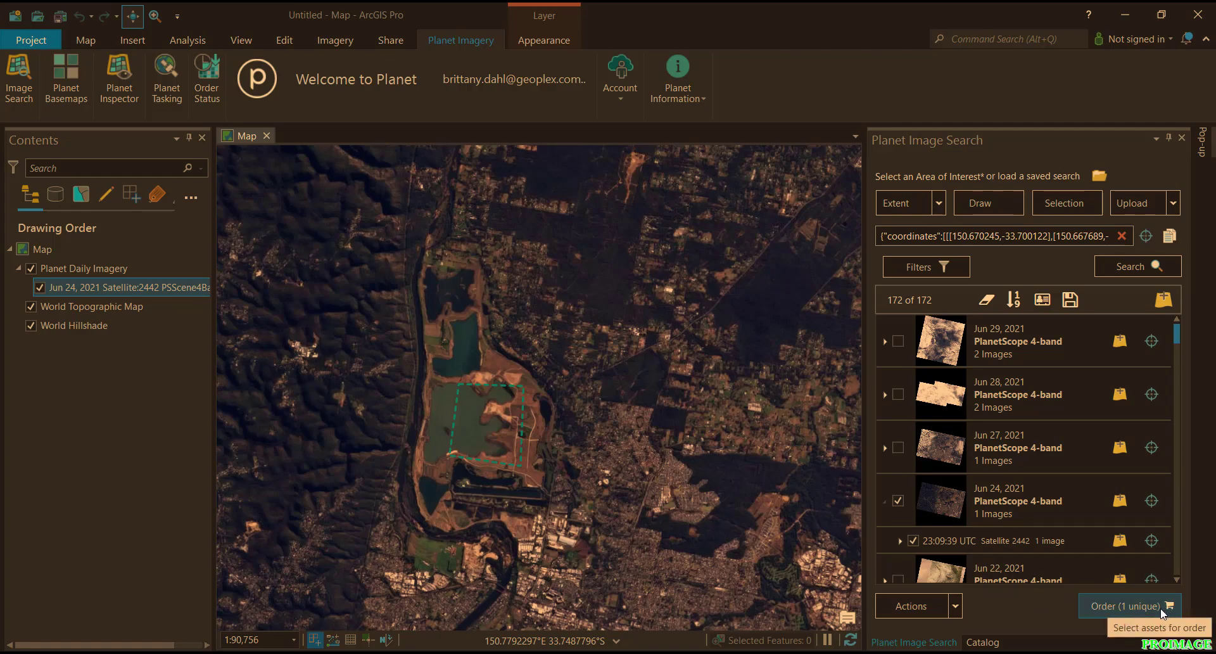
# Step: Inspect the data source properties of the Jun 24, 2021 PSScene4Band layer in Planet Daily Imagery
pyautogui.rightClick(92, 286)
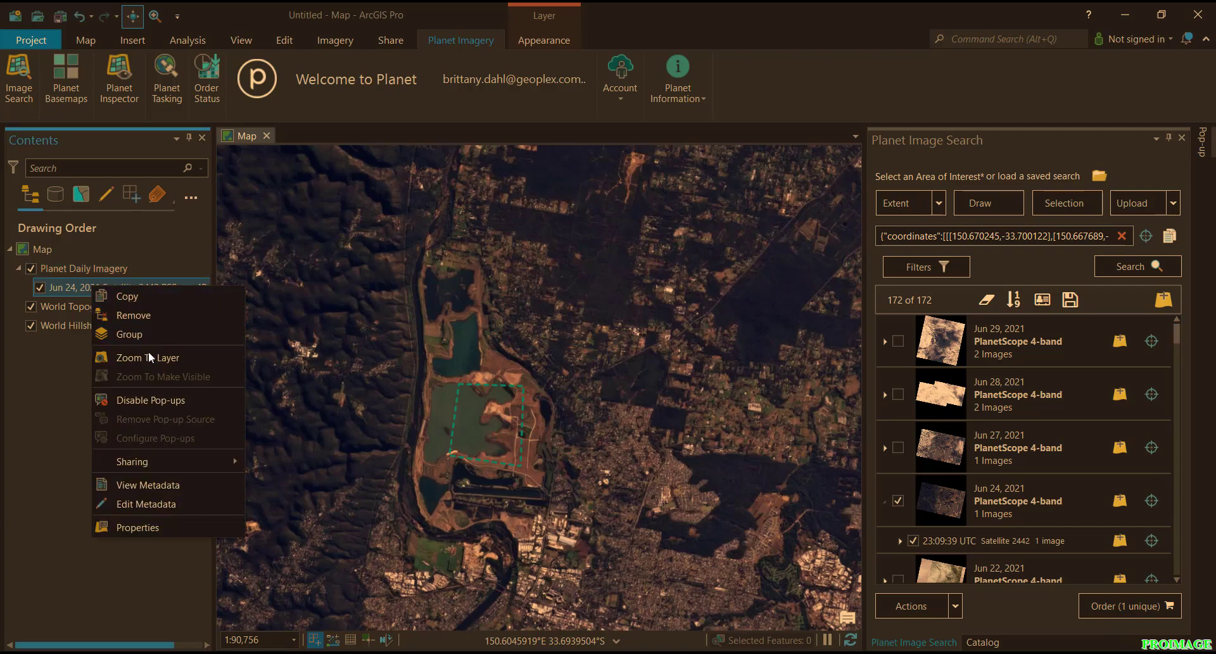
pyautogui.click(155, 528)
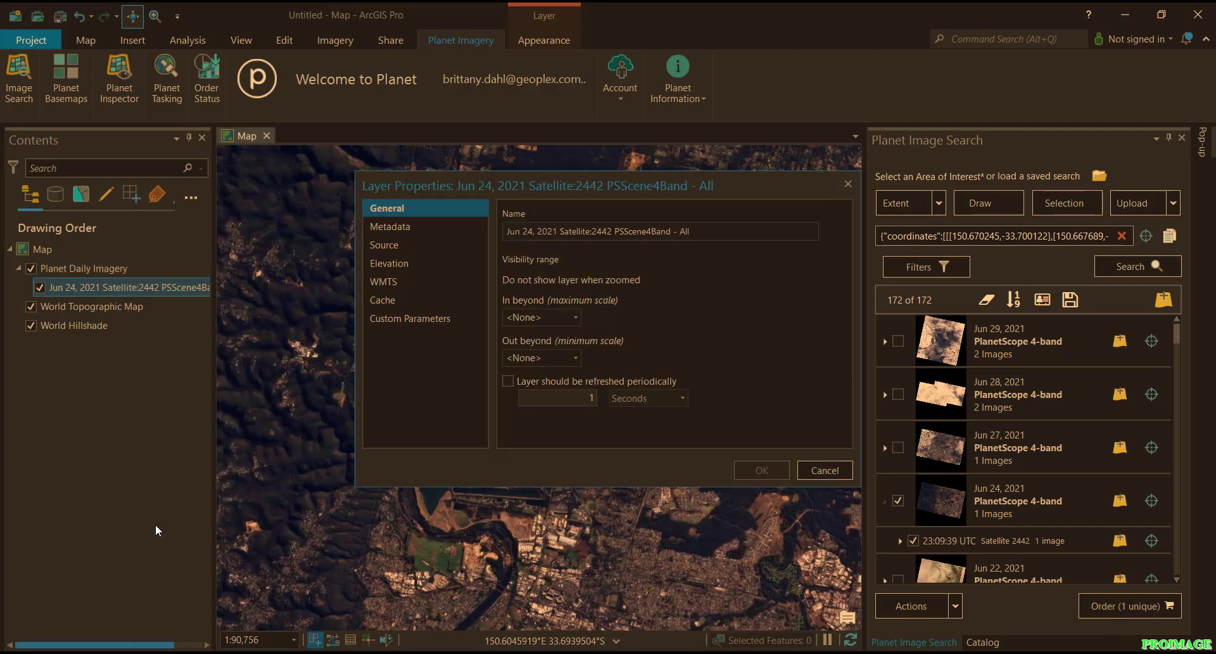
pyautogui.click(393, 246)
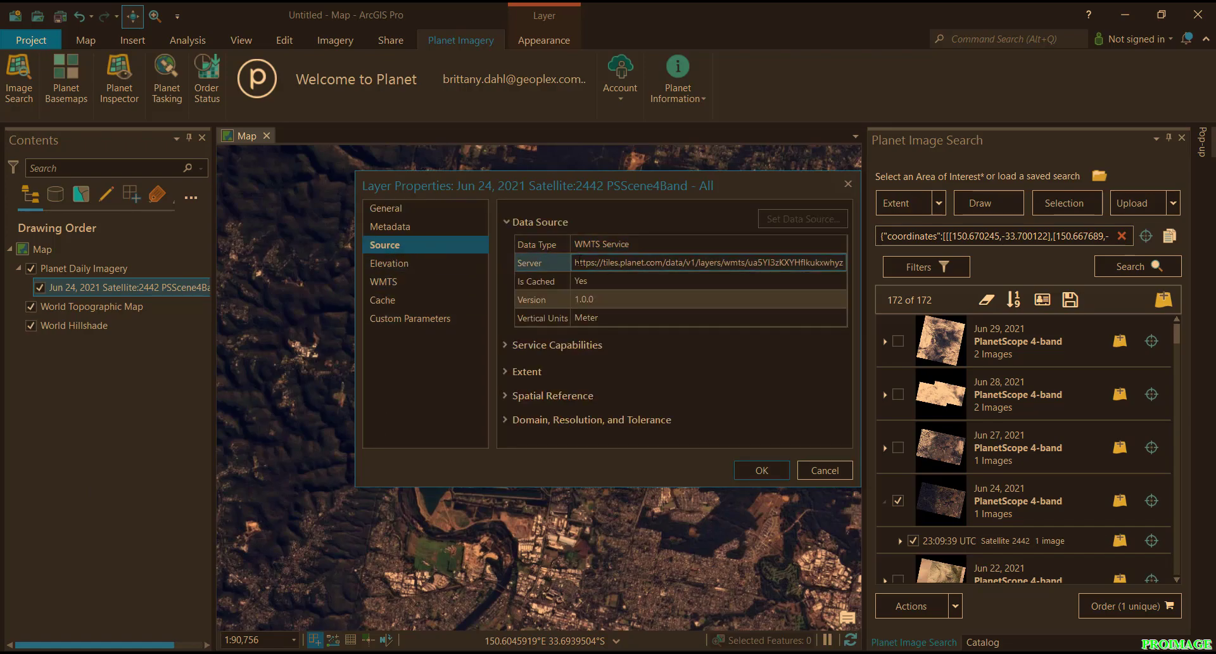